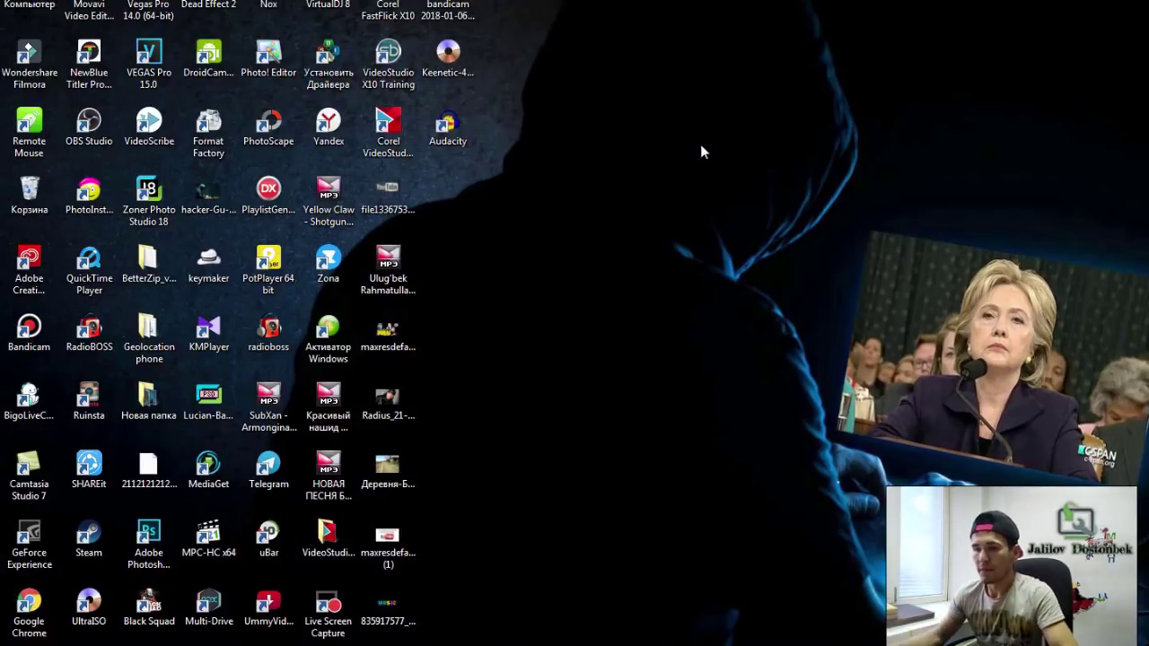
mouse_move(269, 645)
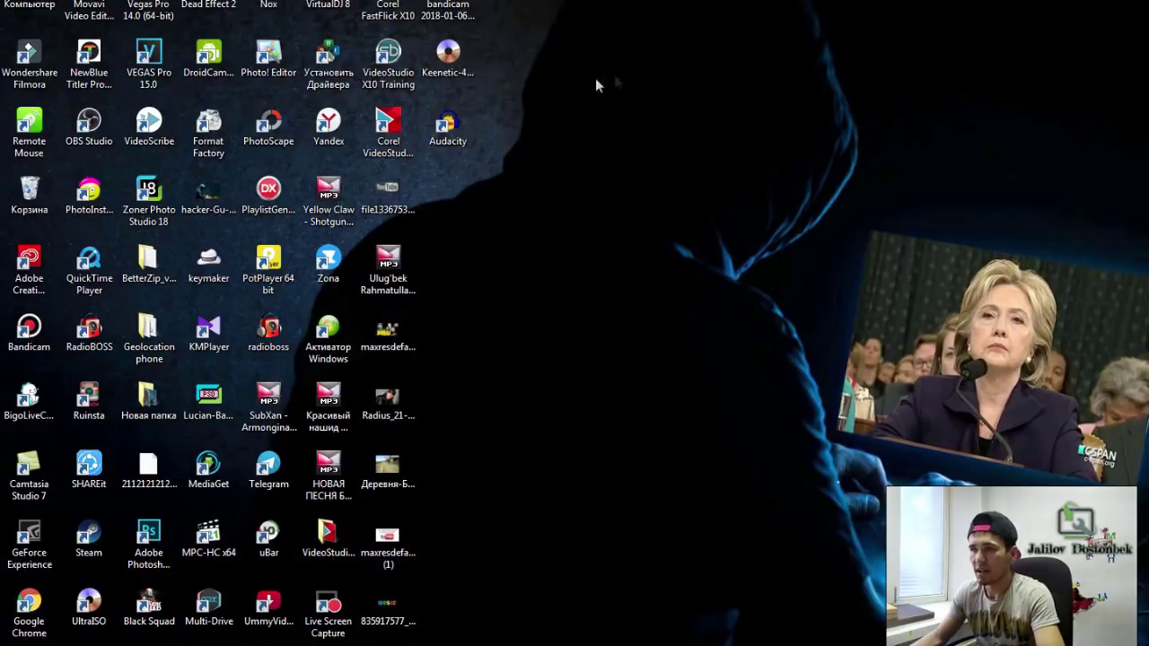
click(451, 156)
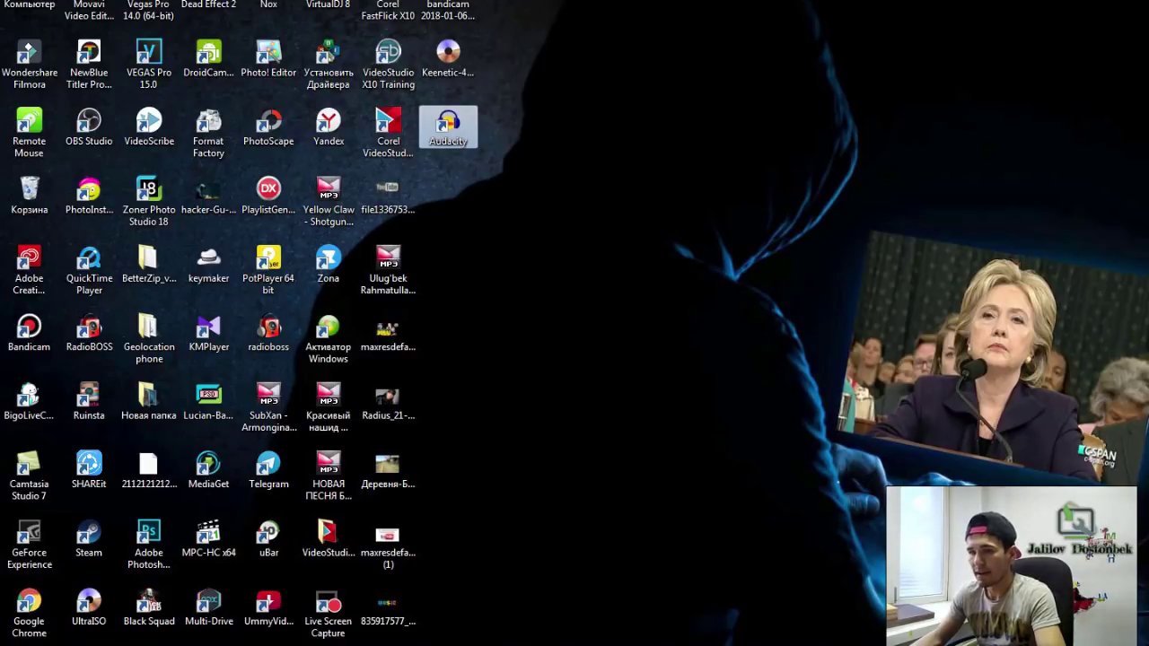
- Copy the Lame_v3.99.3_for_Windows installer from local disk E to the desktop
click(121, 643)
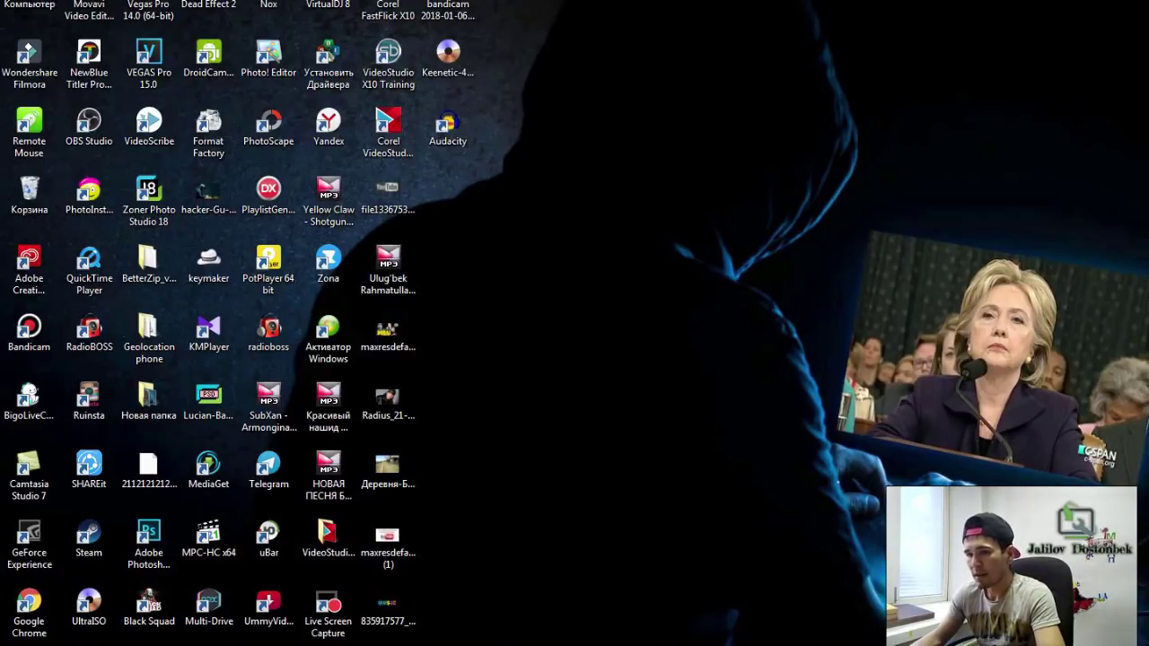
click(461, 485)
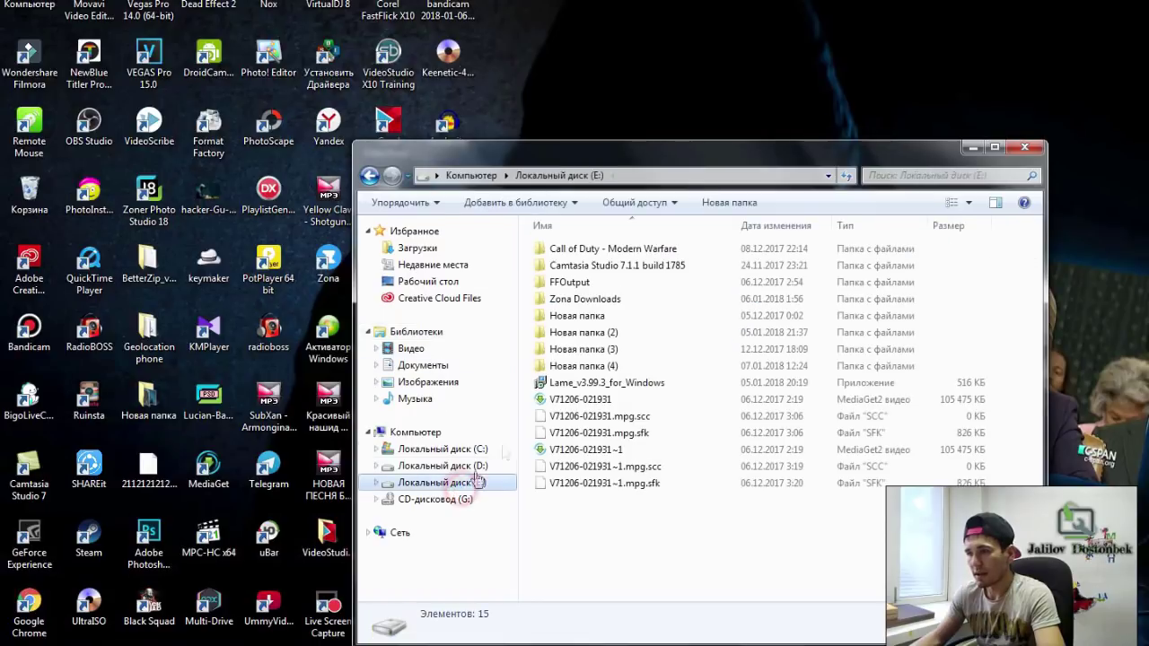
click(584, 384)
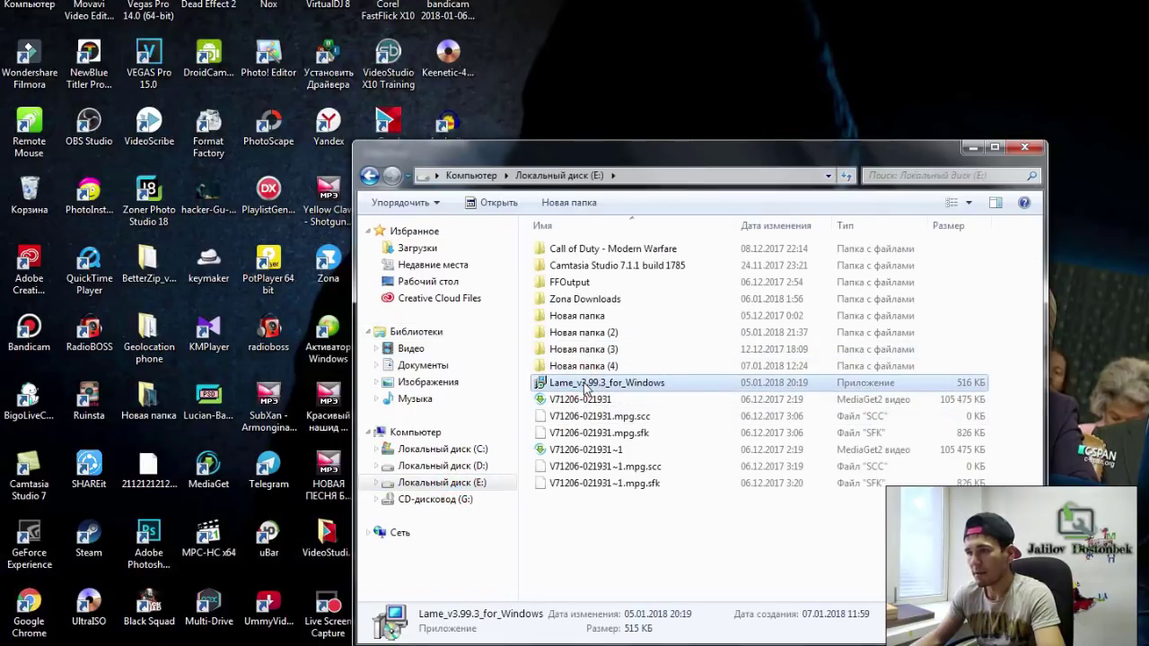
drag(584, 384, 787, 34)
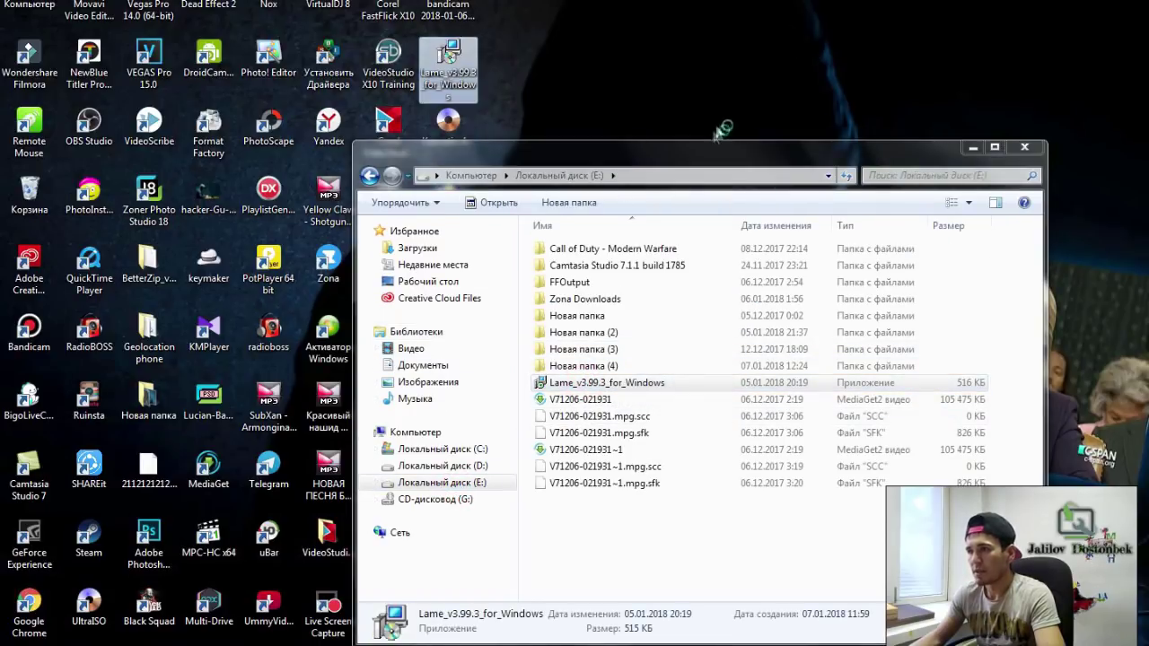
click(973, 147)
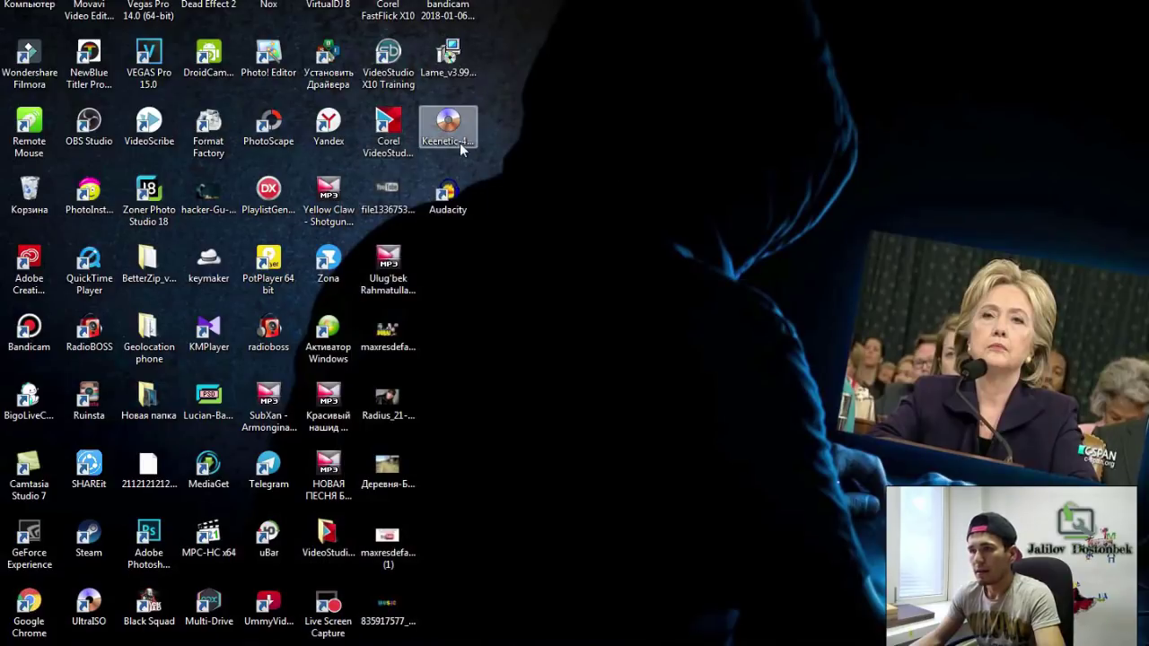
mouse_move(451, 59)
mouse_down()
mouse_move(648, 89)
mouse_move(472, 70)
mouse_up()
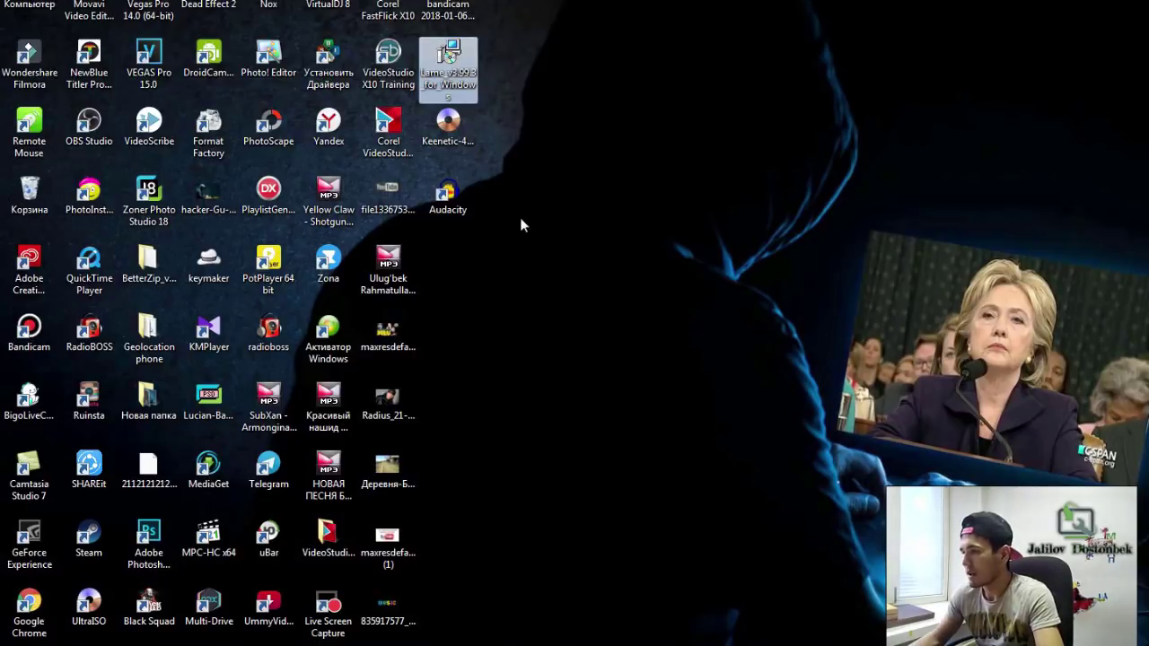
- Launch Audacity from the desktop and dismiss its welcome message
double_click(453, 209)
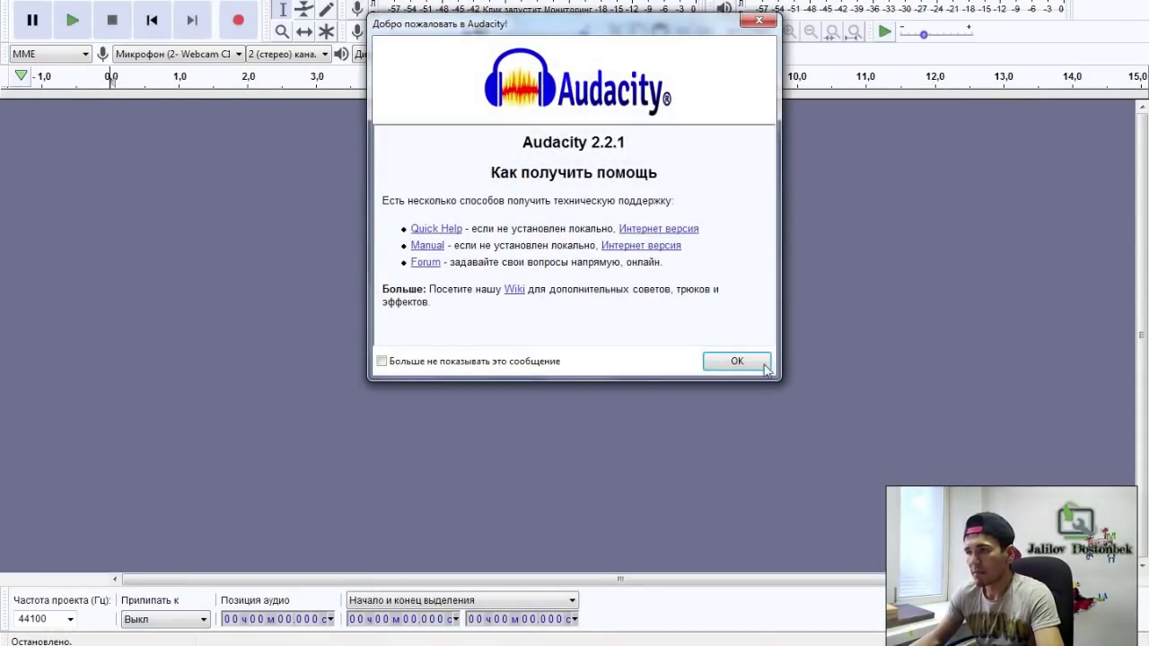
click(737, 361)
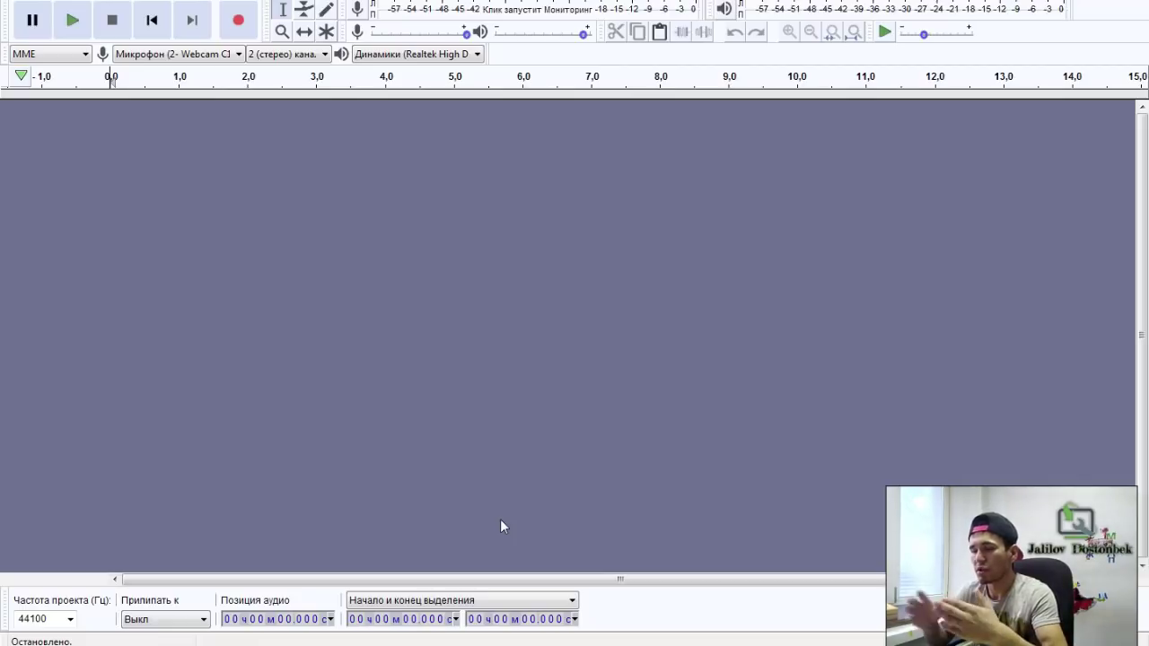
- Switch to Yandex Browser and open the music section of Odnoklassniki (ok.ru) in a new tab
mouse_move(269, 645)
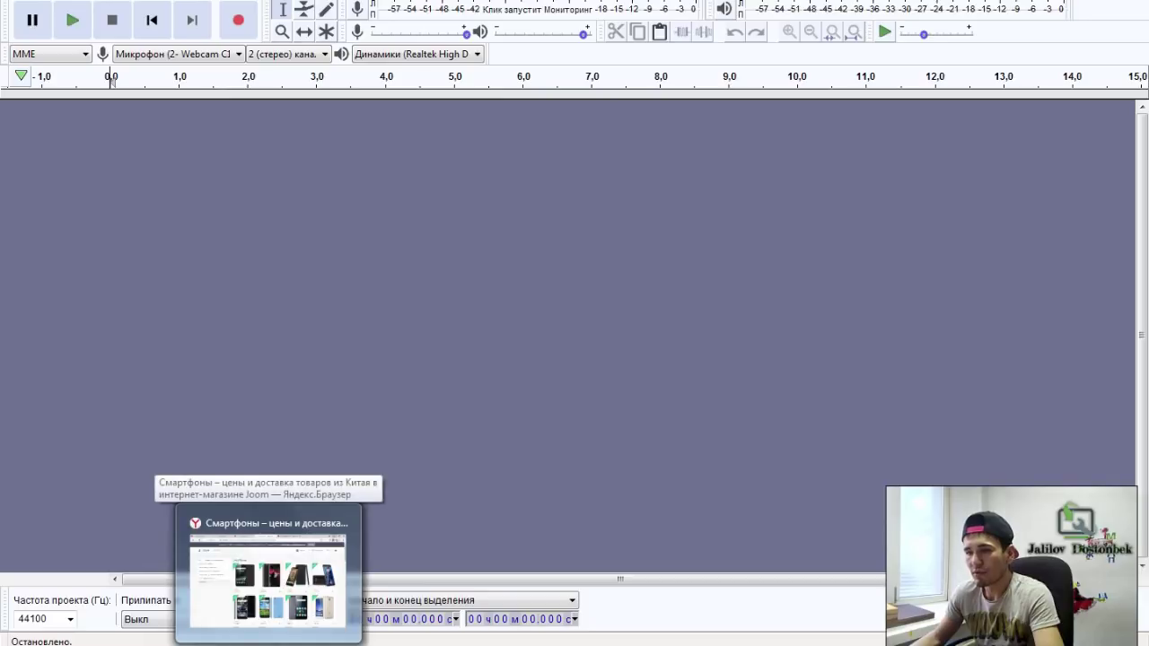
click(267, 580)
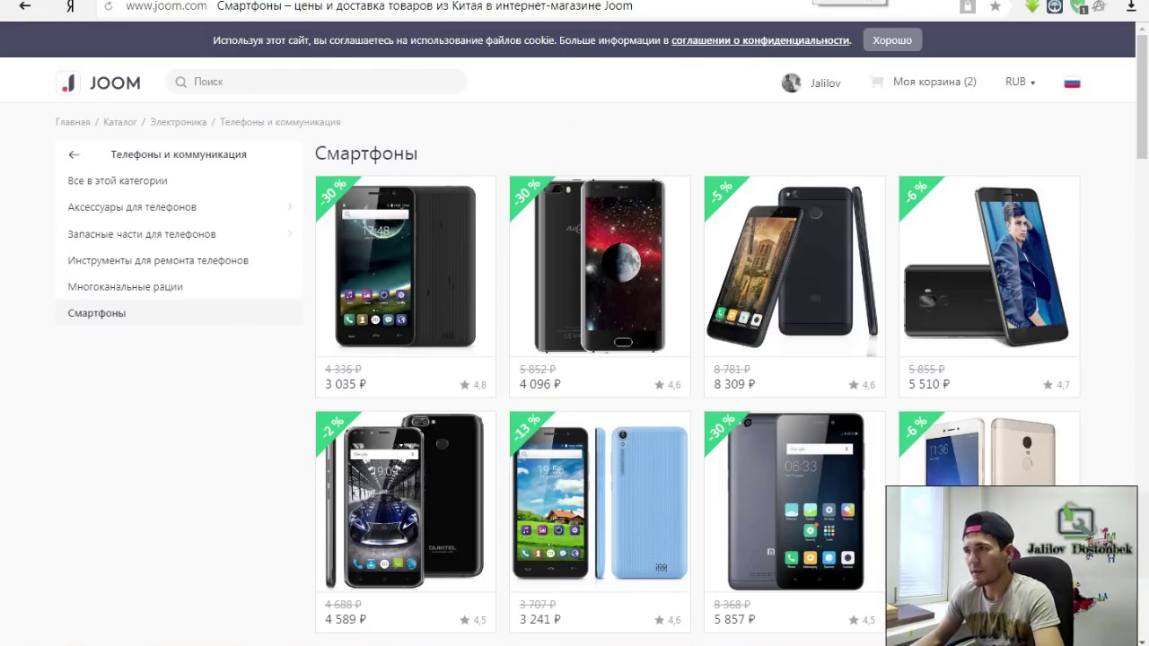
key(ctrl+t)
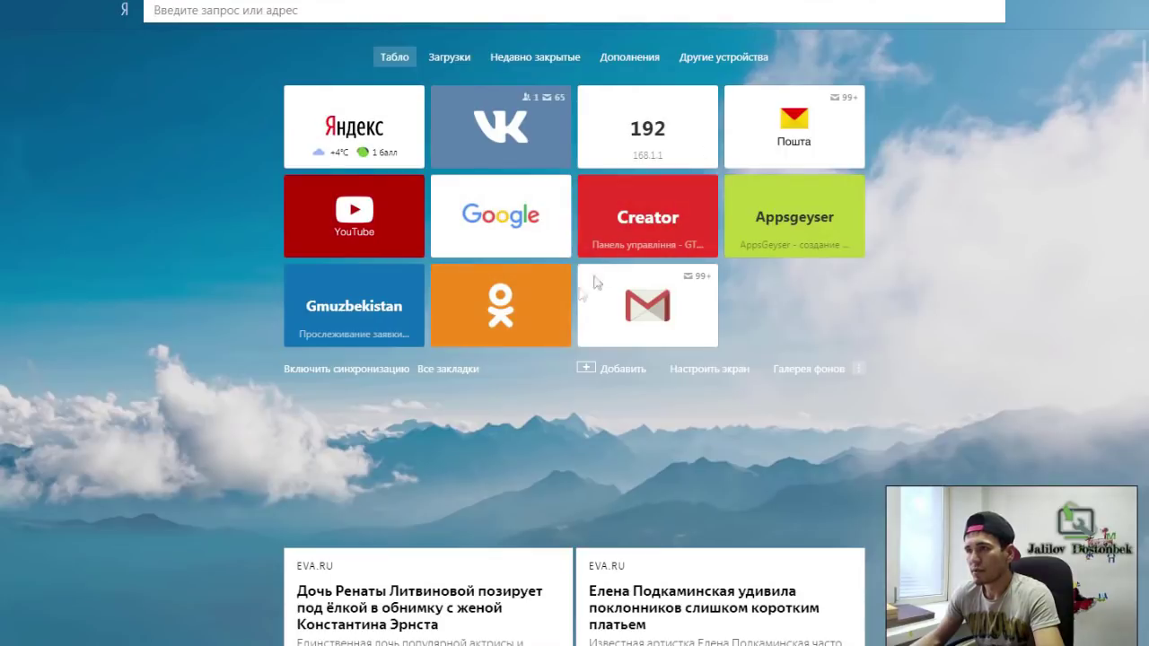
click(547, 306)
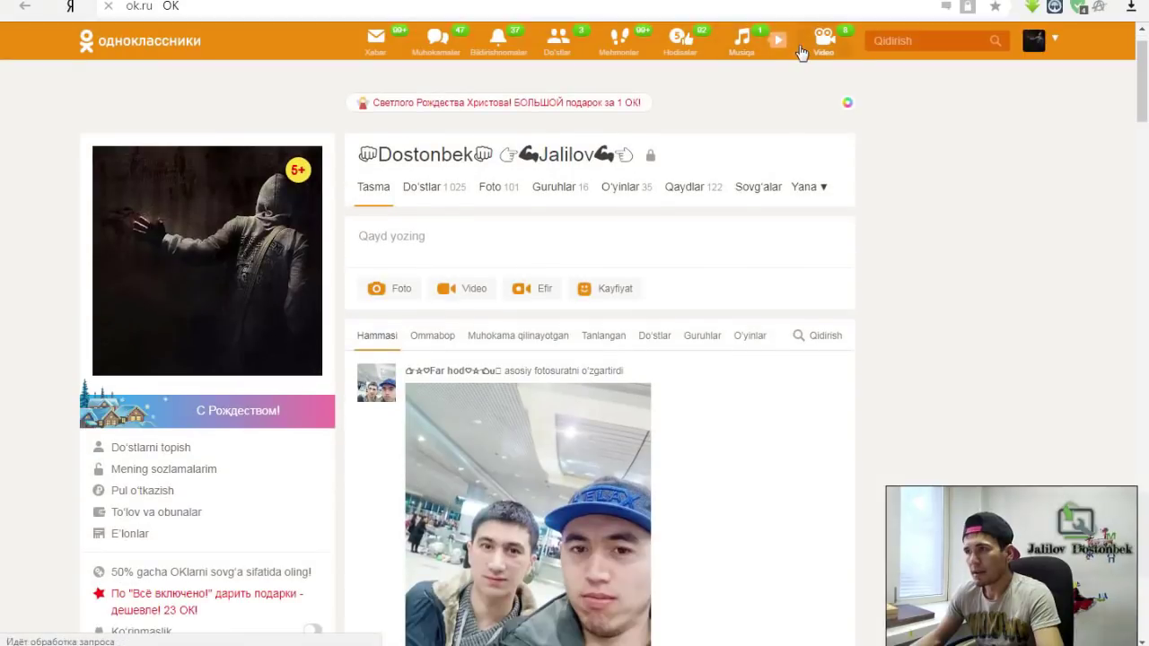
click(737, 43)
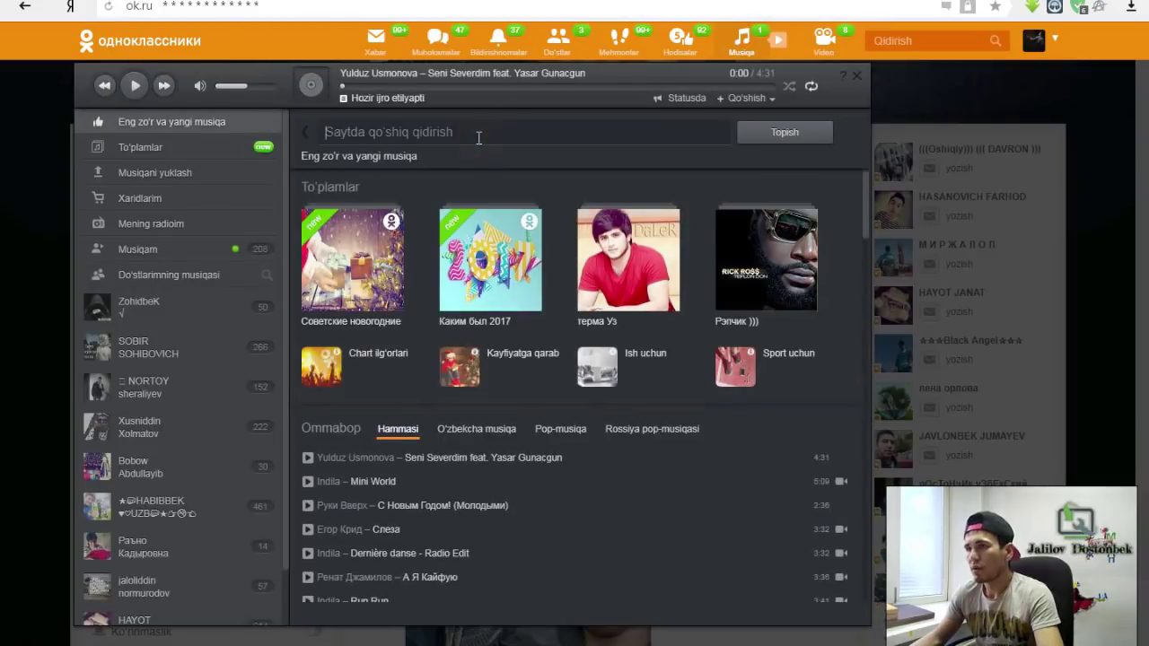
- Search the site's music for "DUBAY 21", download the first Radius 21 – Dubay track, and close the music player
text(DU)
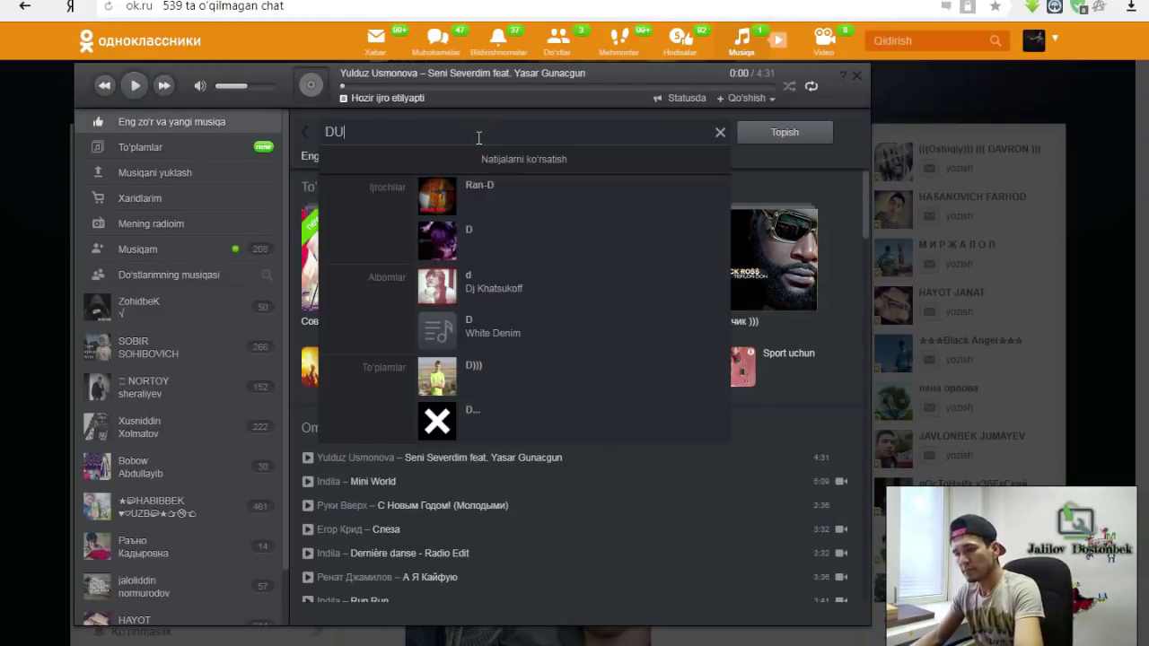
text(BAY 21)
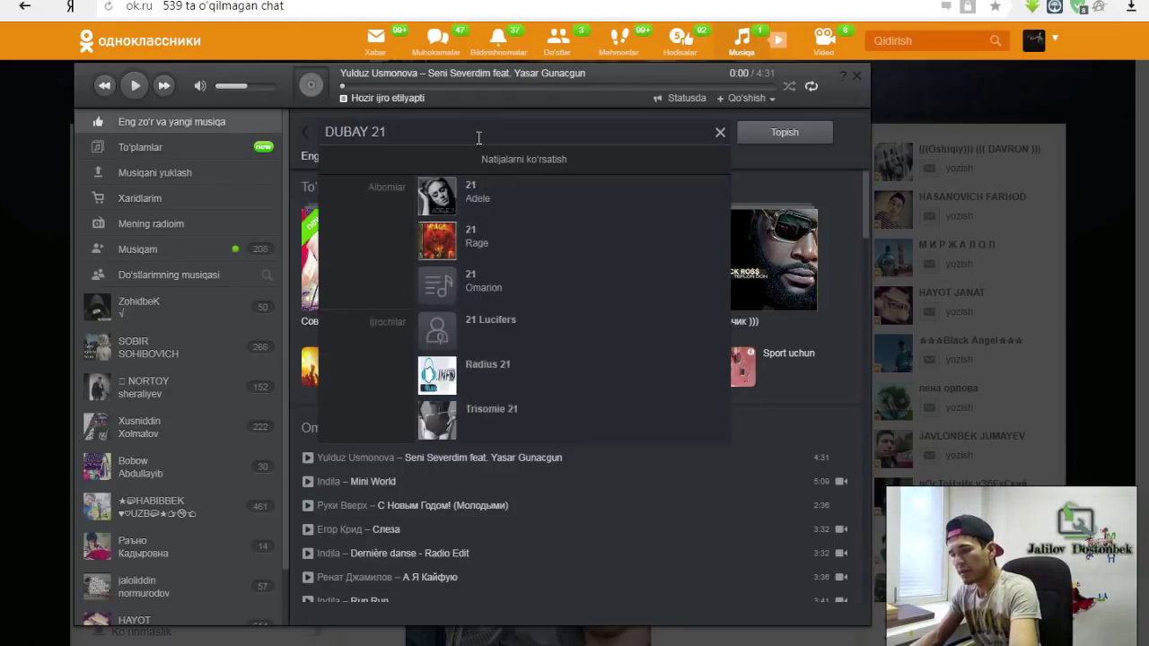
key(Return)
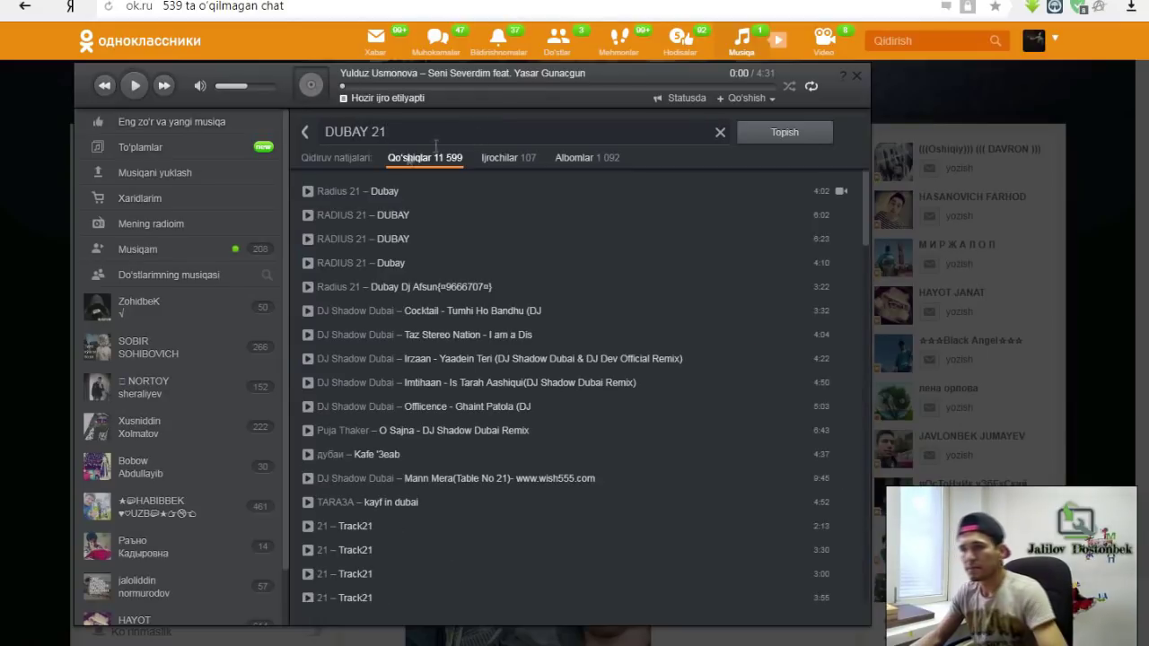
mouse_move(341, 193)
click(729, 193)
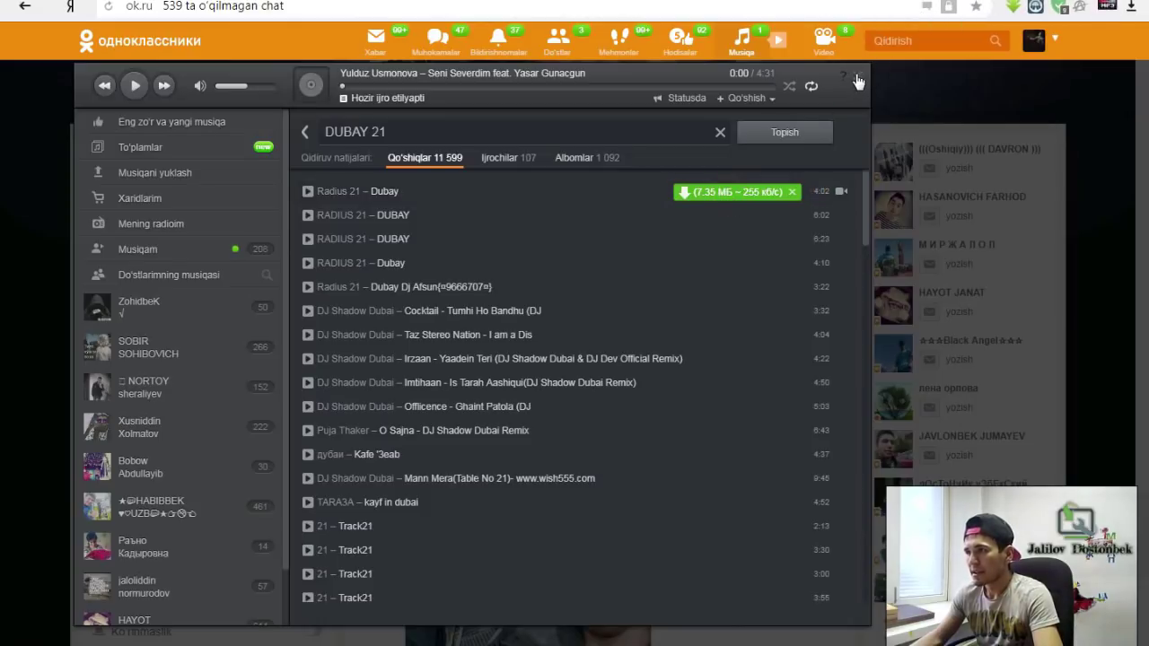
click(853, 75)
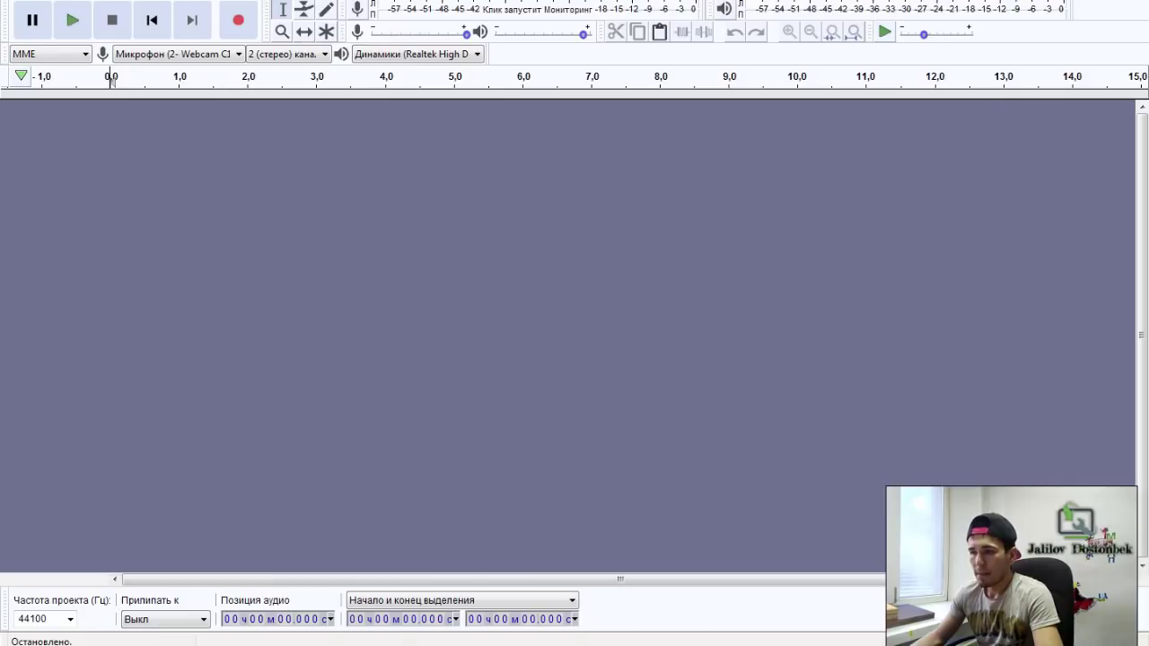
- Return from the browser to Audacity and import the downloaded Radius 21 track into the empty project
click(301, 516)
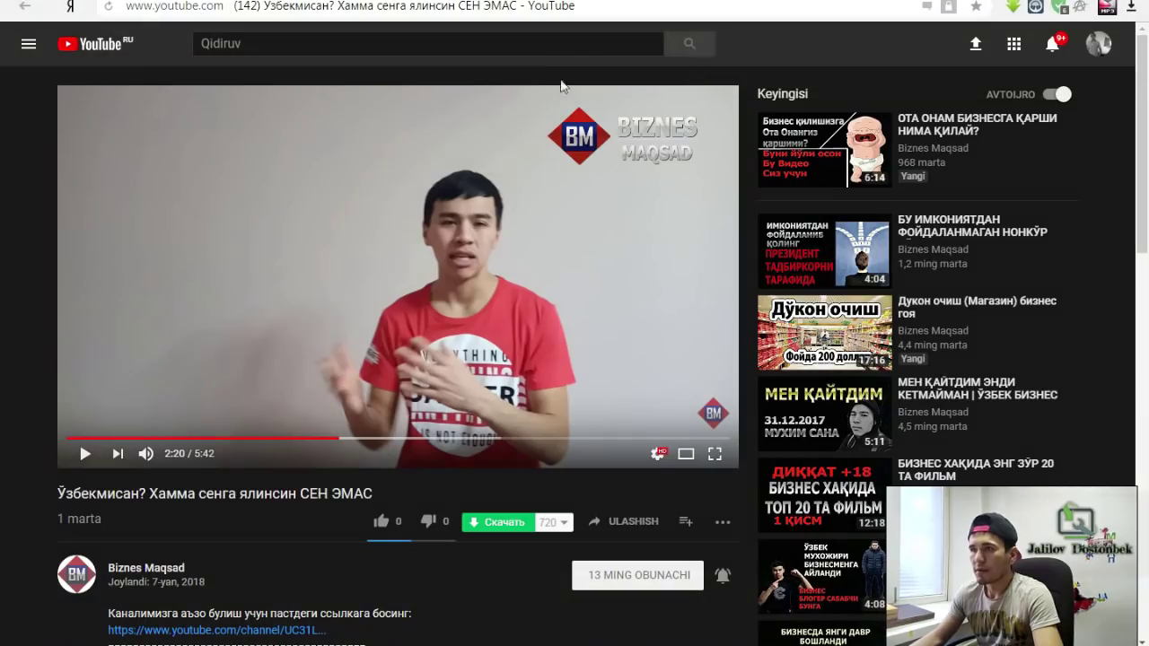
key(ctrl+Tab)
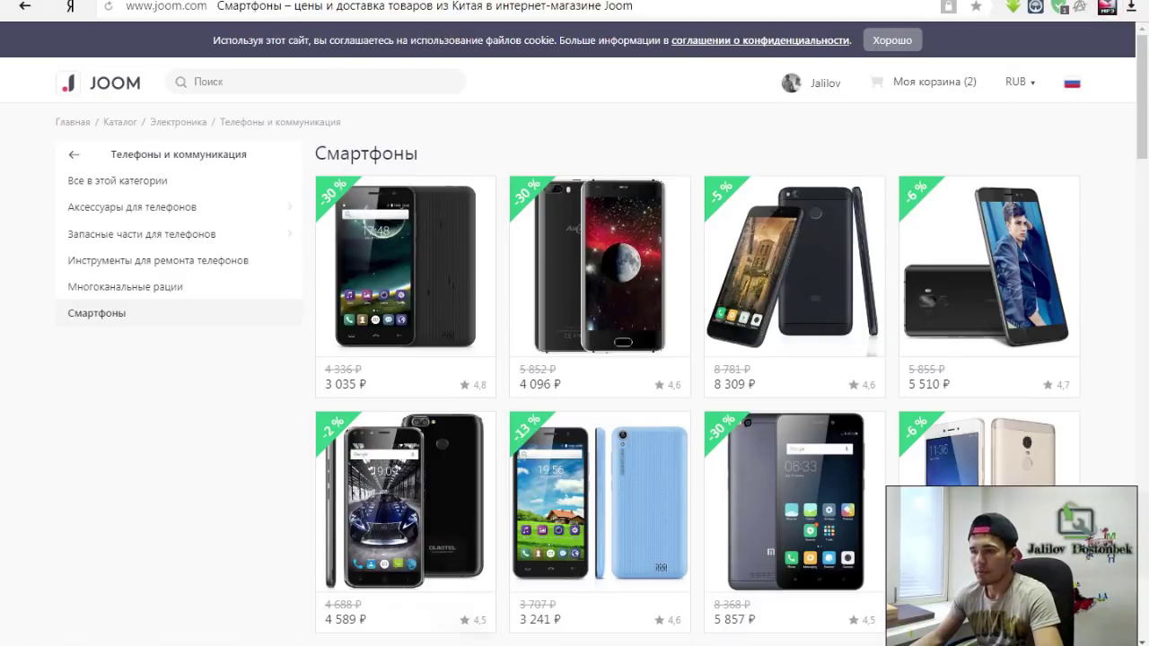
key(alt+Tab)
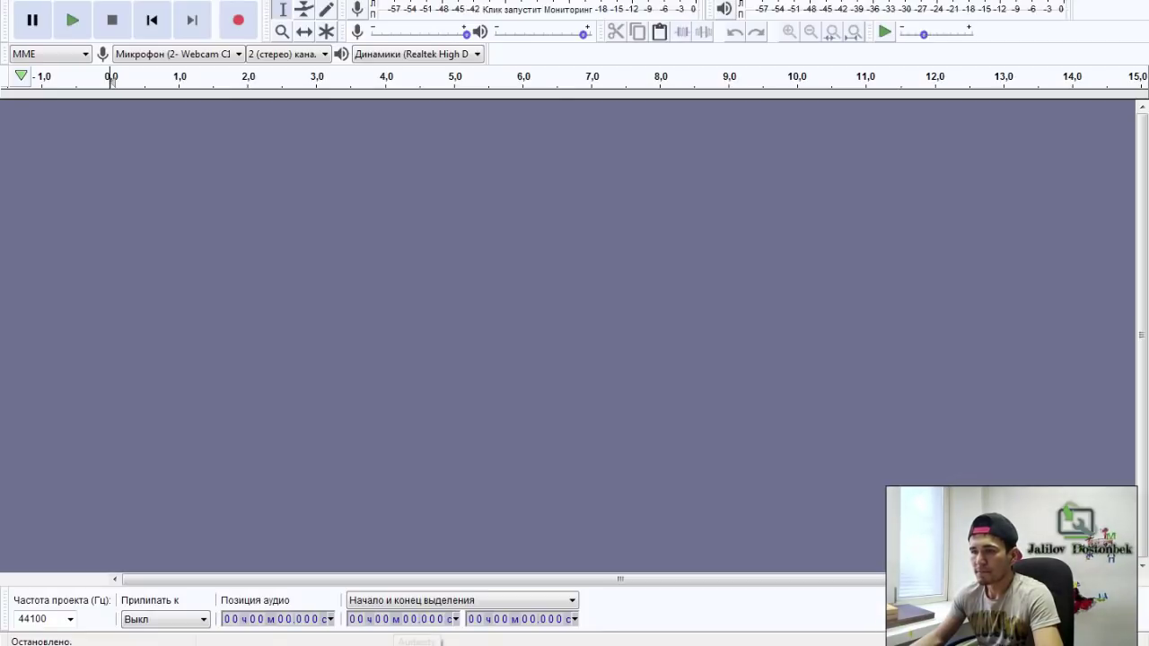
drag(452, 446, 452, 445)
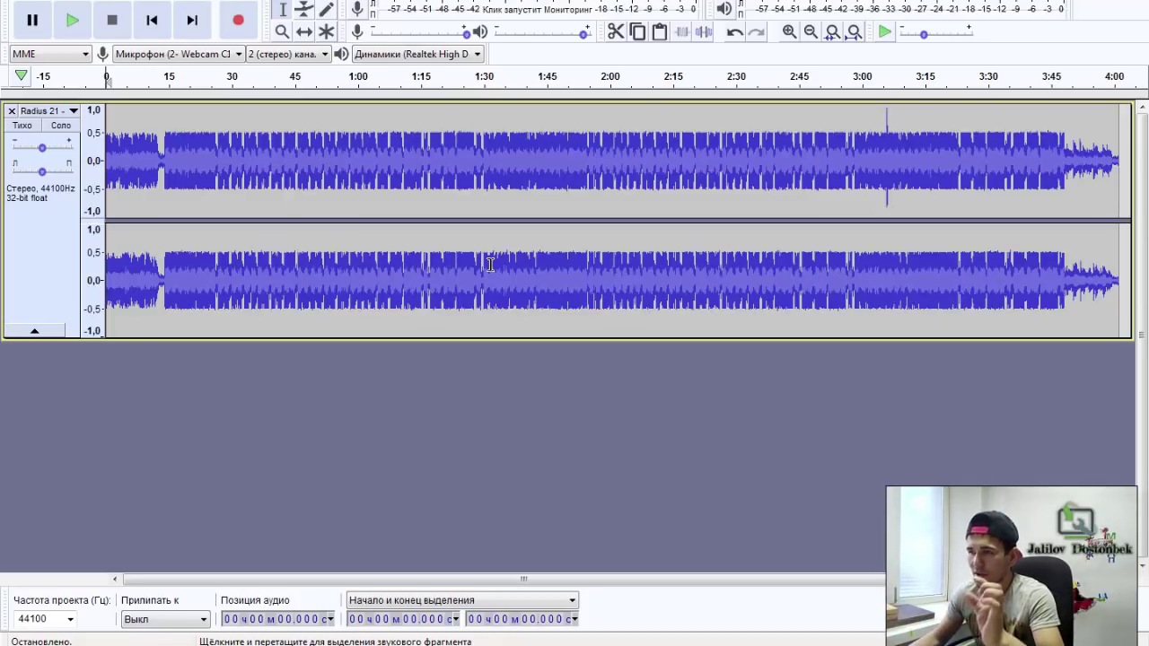
- Listen to the track from about 20.5 s and again from about 25 s, pausing playback each time
click(191, 278)
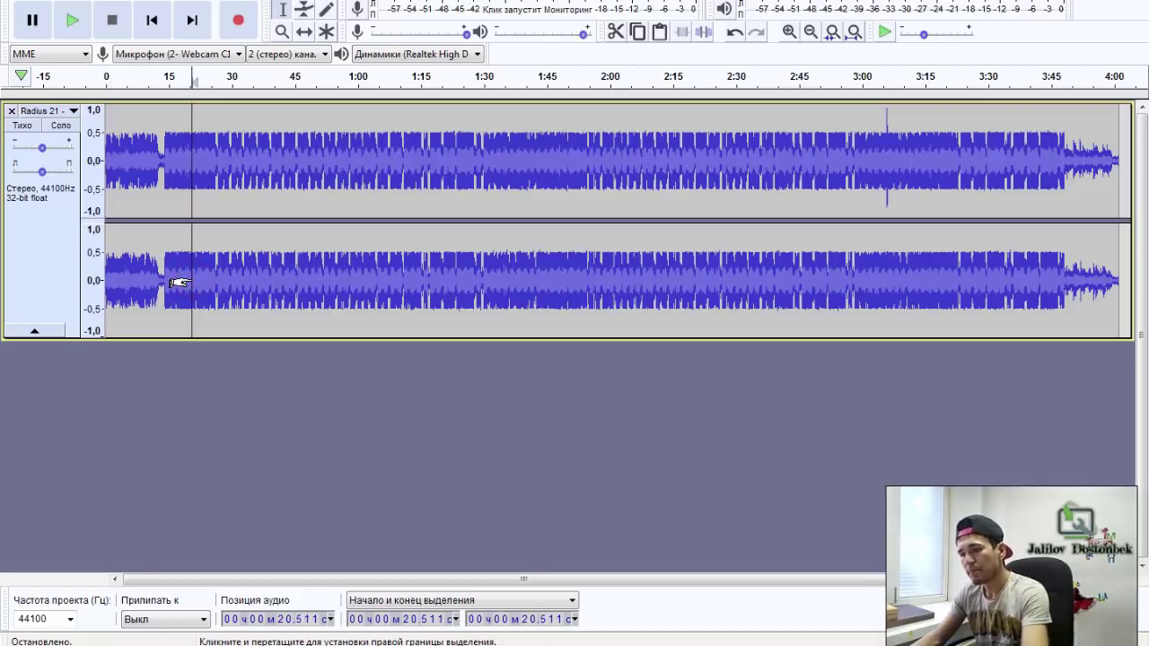
click(74, 21)
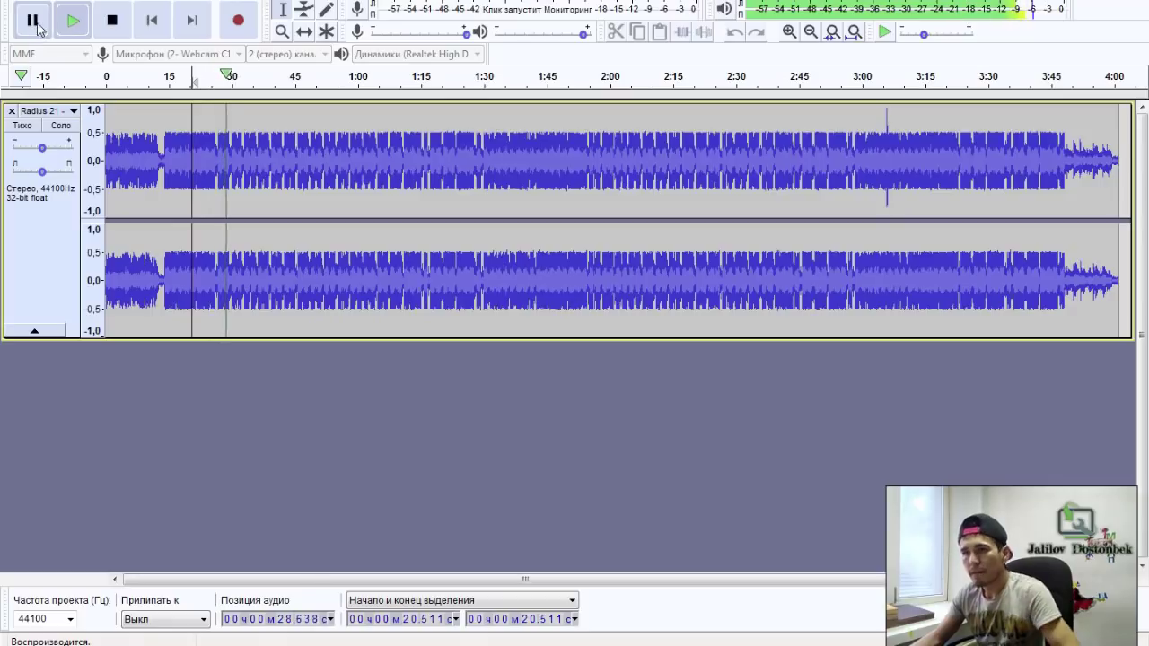
click(36, 23)
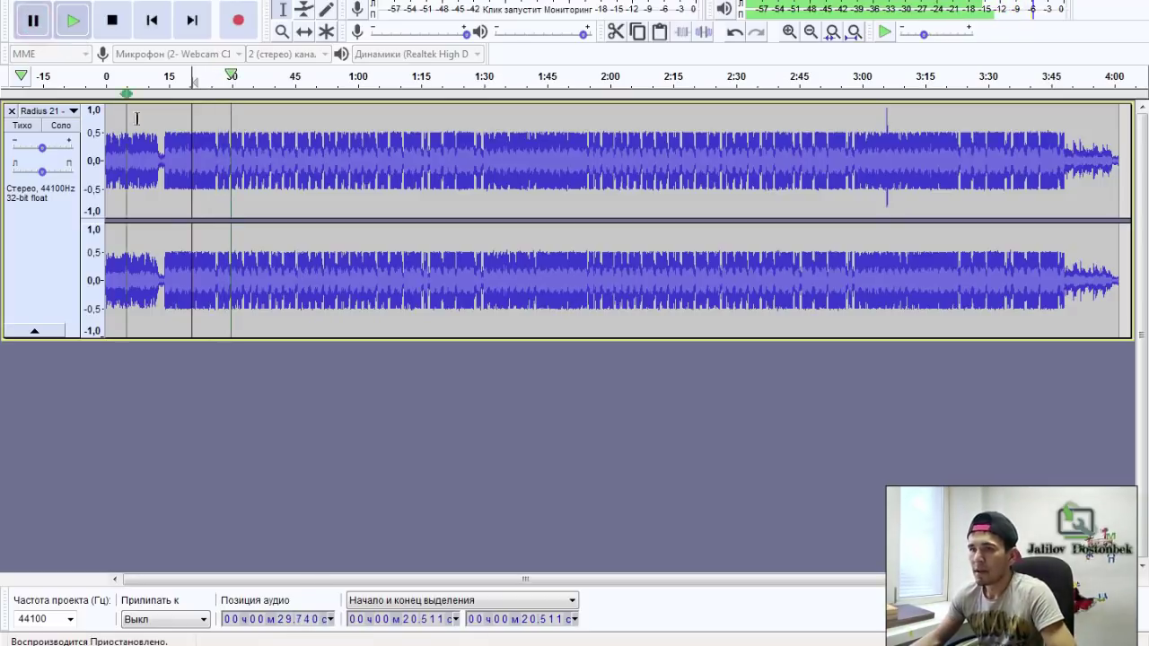
click(211, 278)
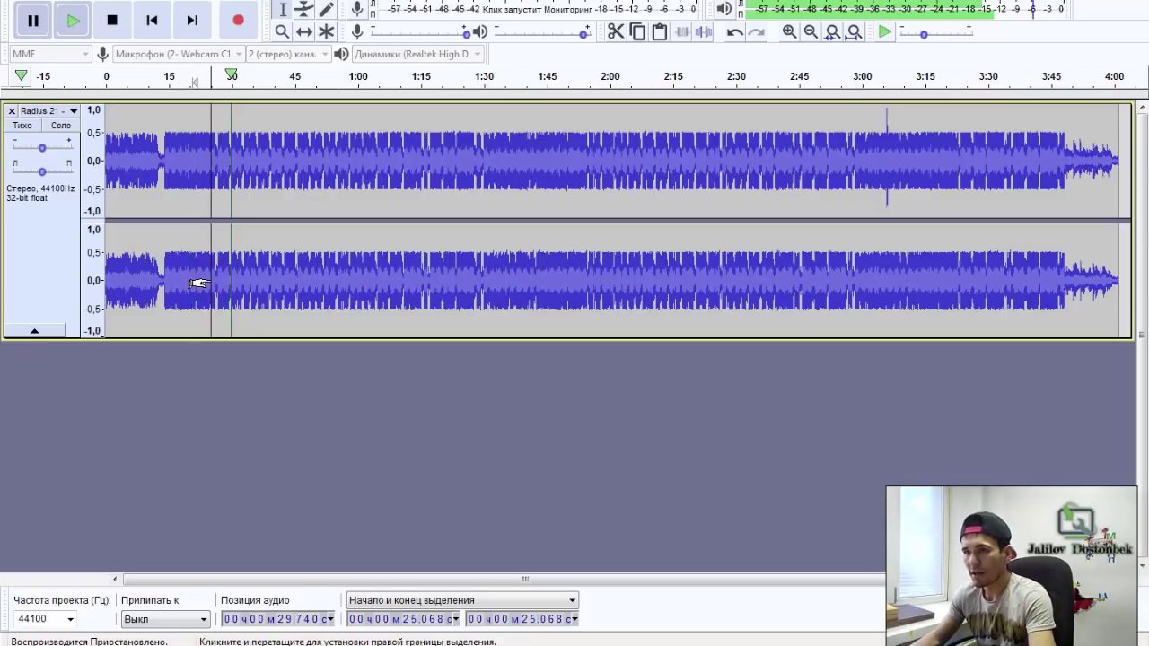
key(space)
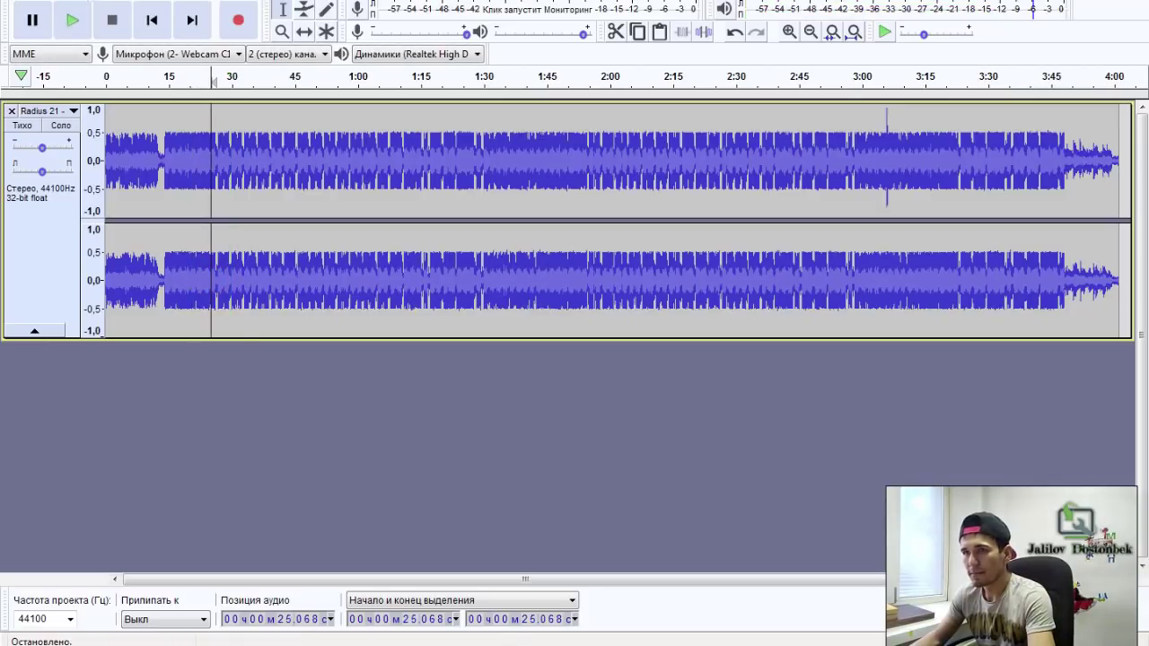
click(70, 25)
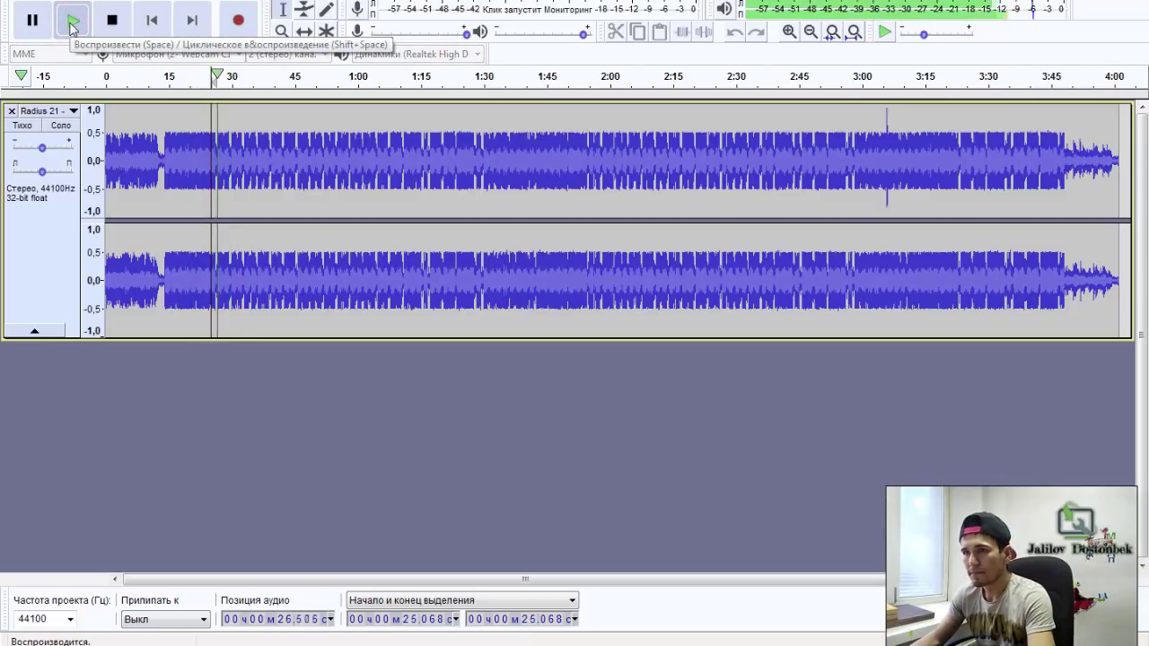
click(32, 20)
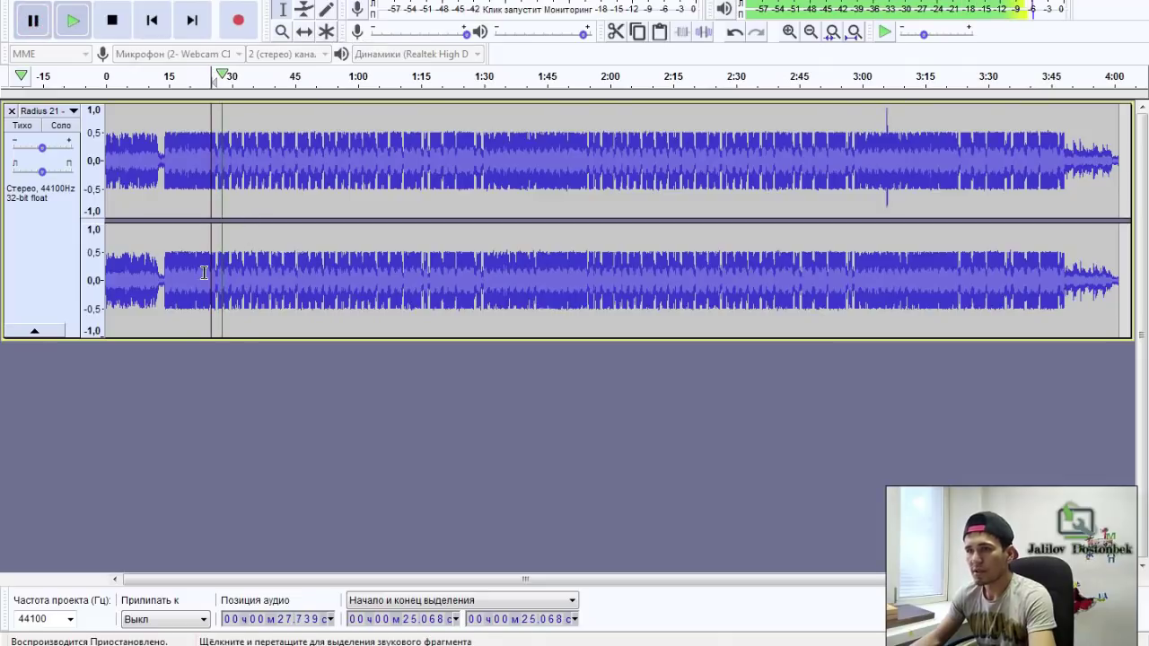
- Select the track from about 25 s to its end and apply Vocal Remover with Remove vocals and Simple (entire spectrum)
drag(205, 269, 1108, 264)
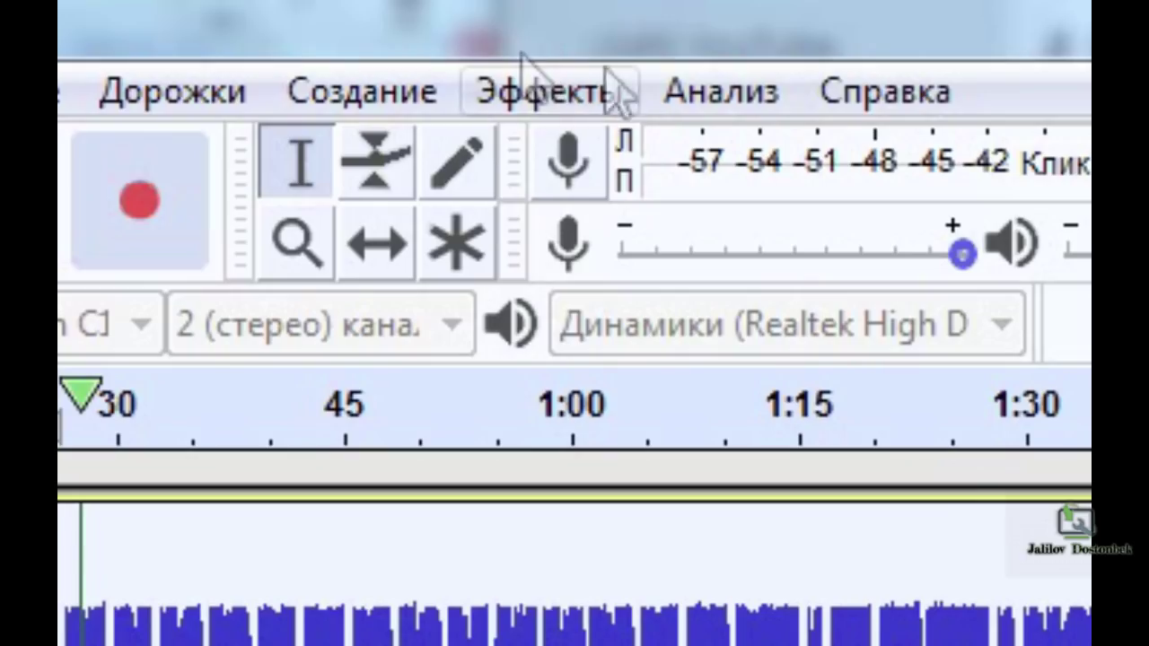
click(553, 102)
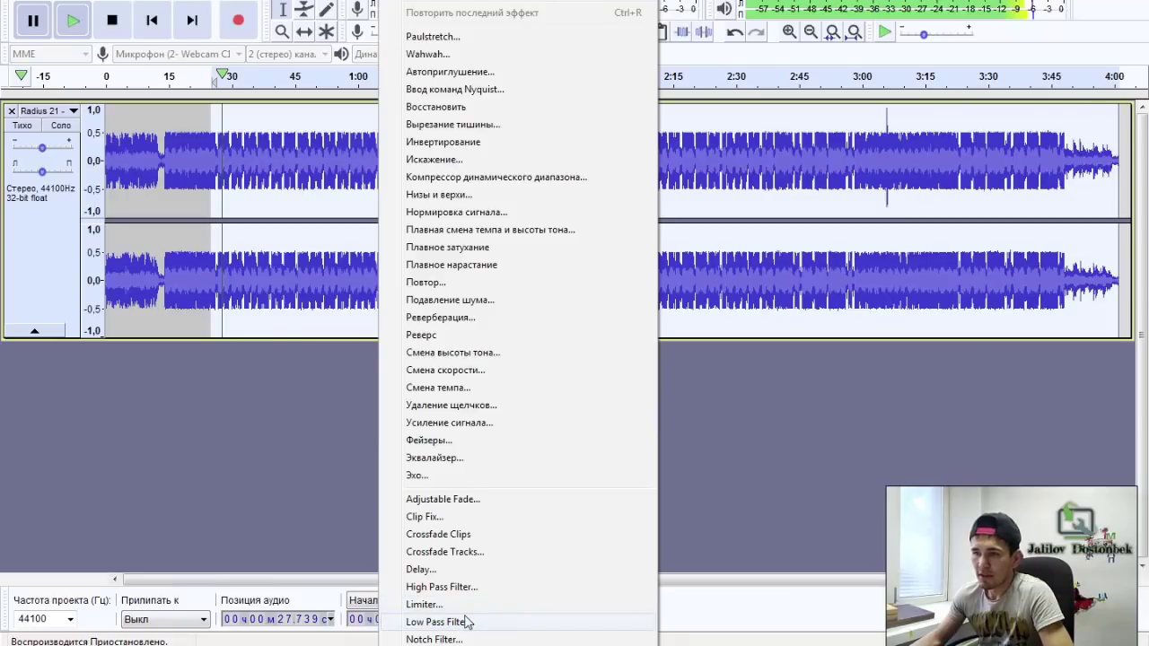
click(467, 623)
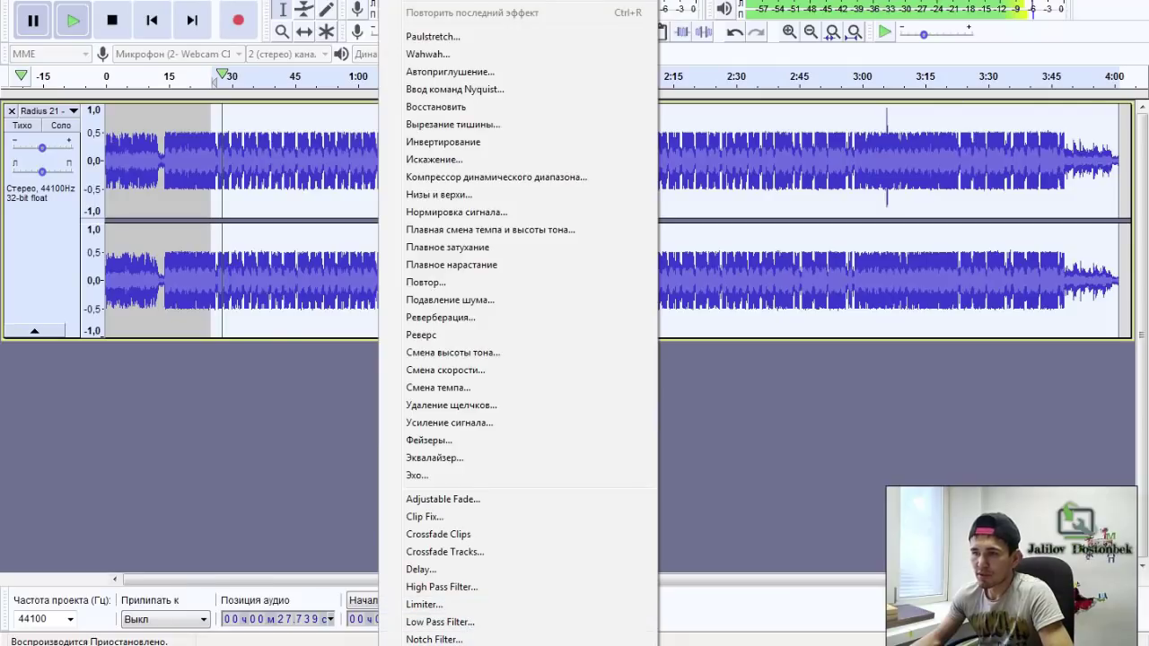
scroll(524, 327, down, 9)
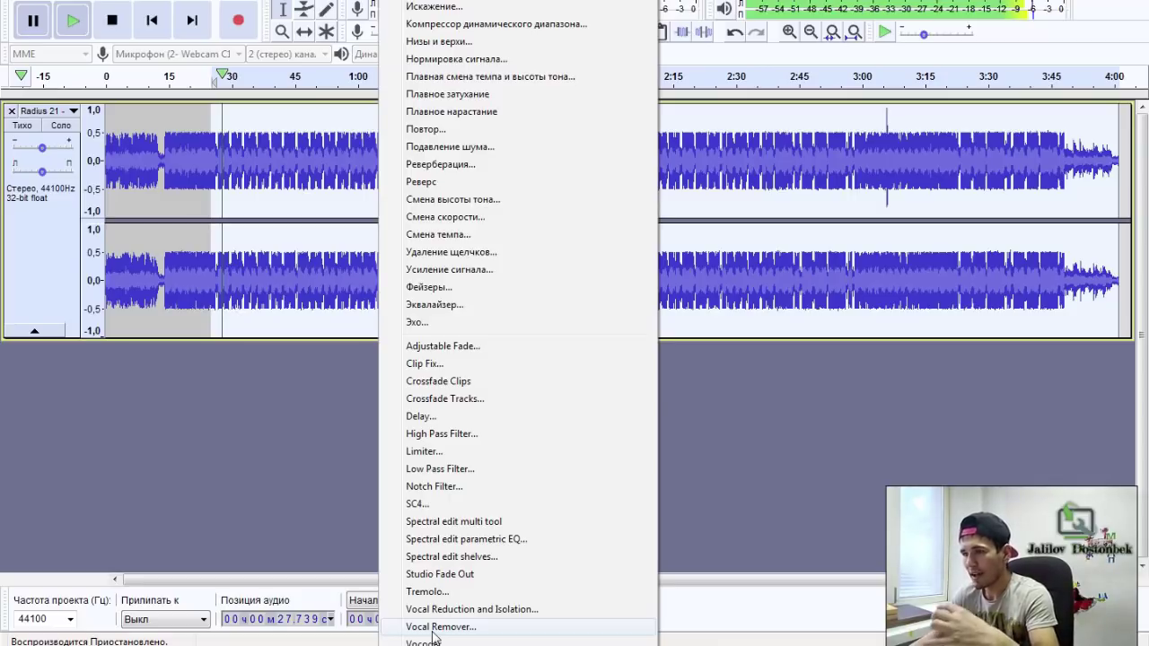
click(433, 630)
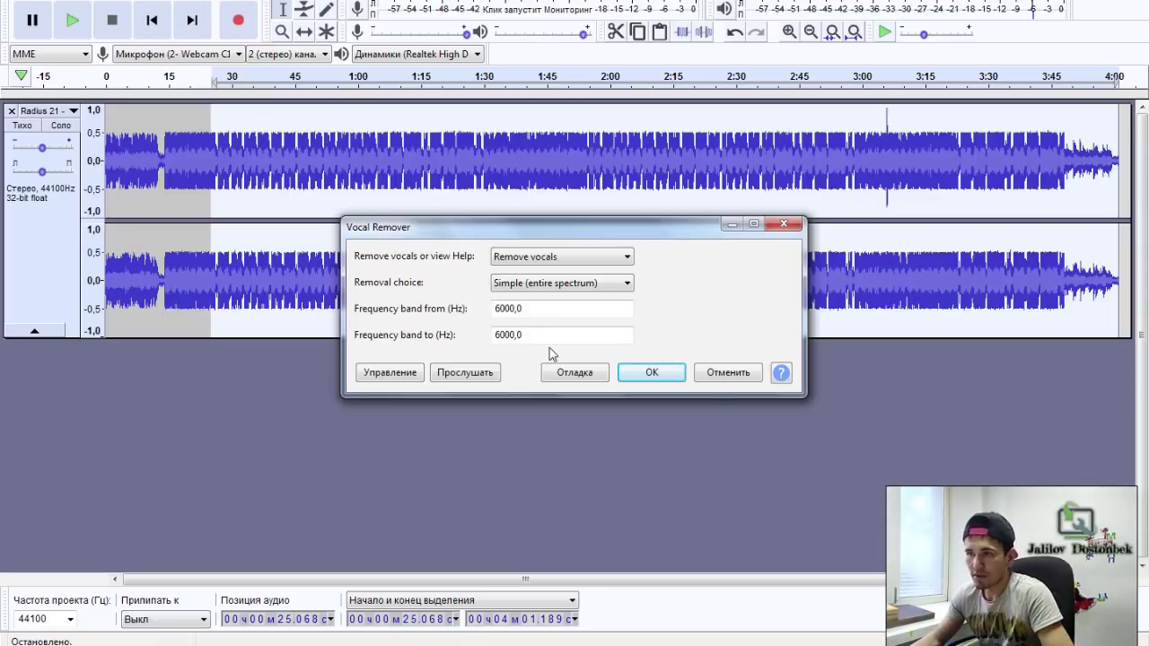
click(655, 372)
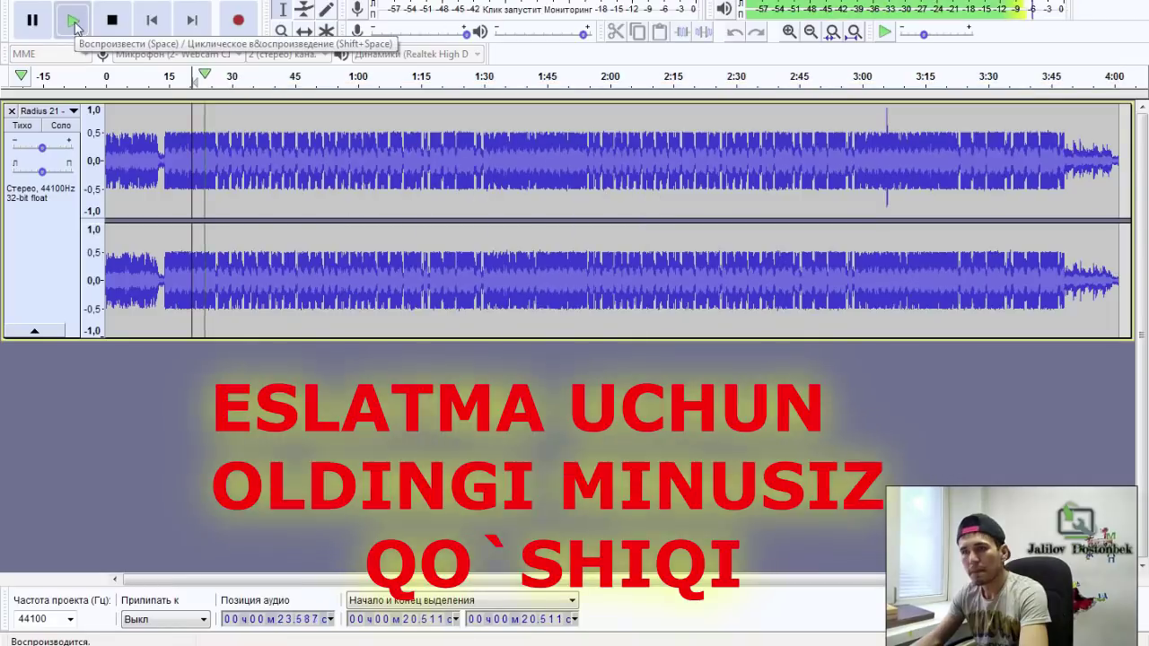
click(74, 22)
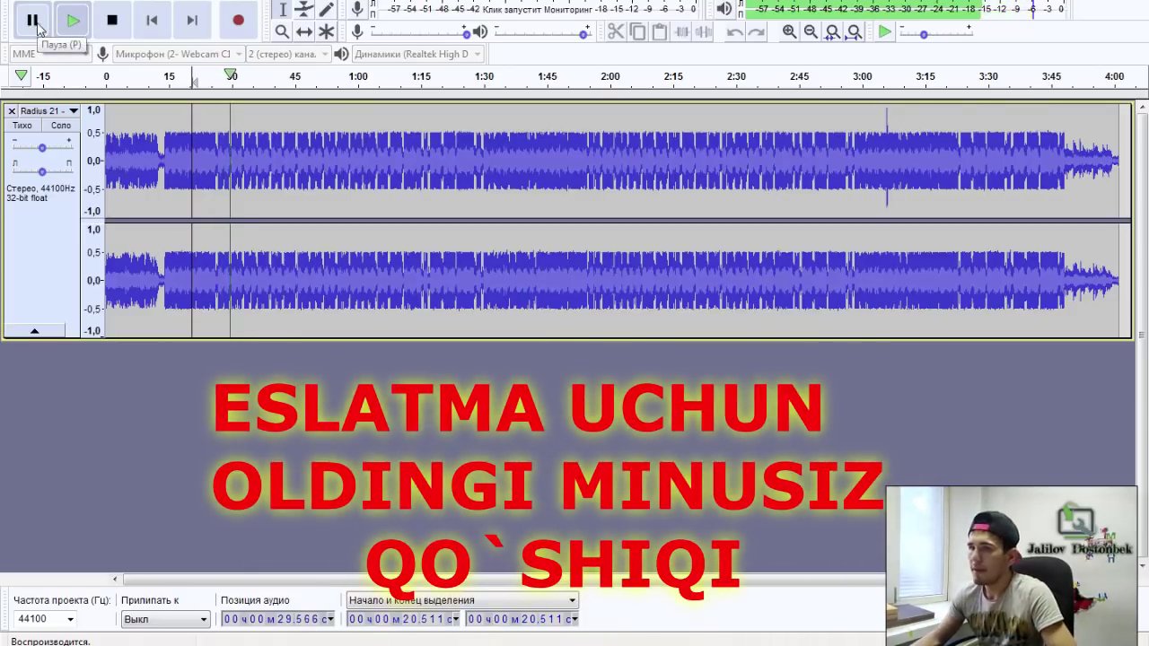
click(34, 22)
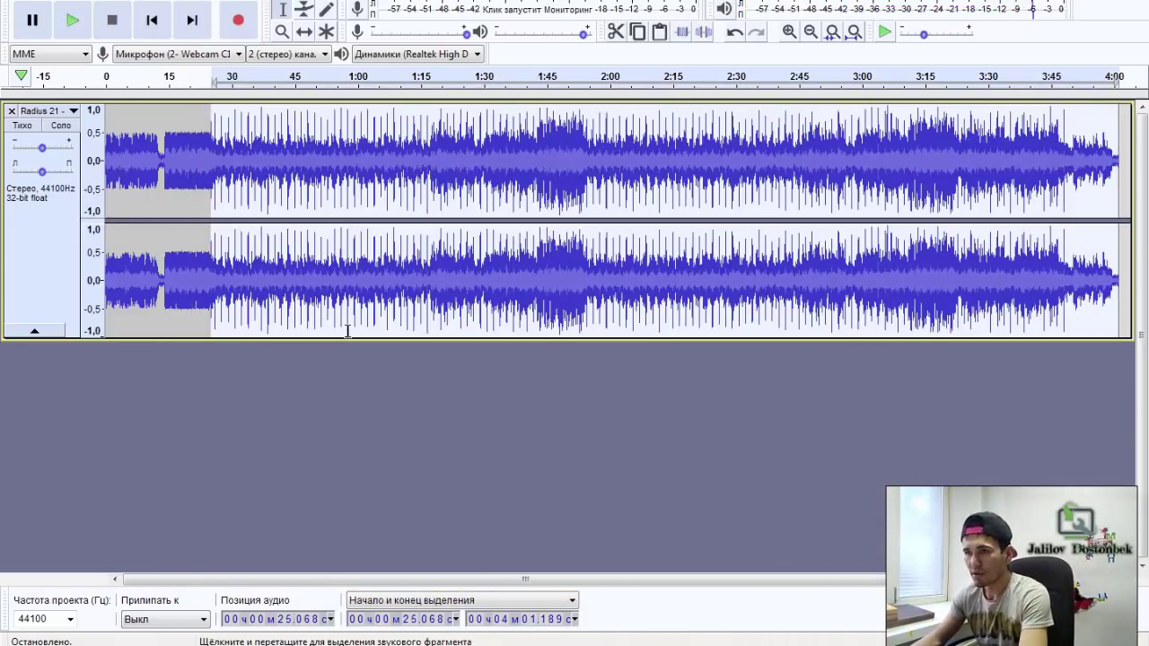
- Listen to the processed track from about 22.8 s, across the start of the vocal-removed section, and pause playback
click(202, 281)
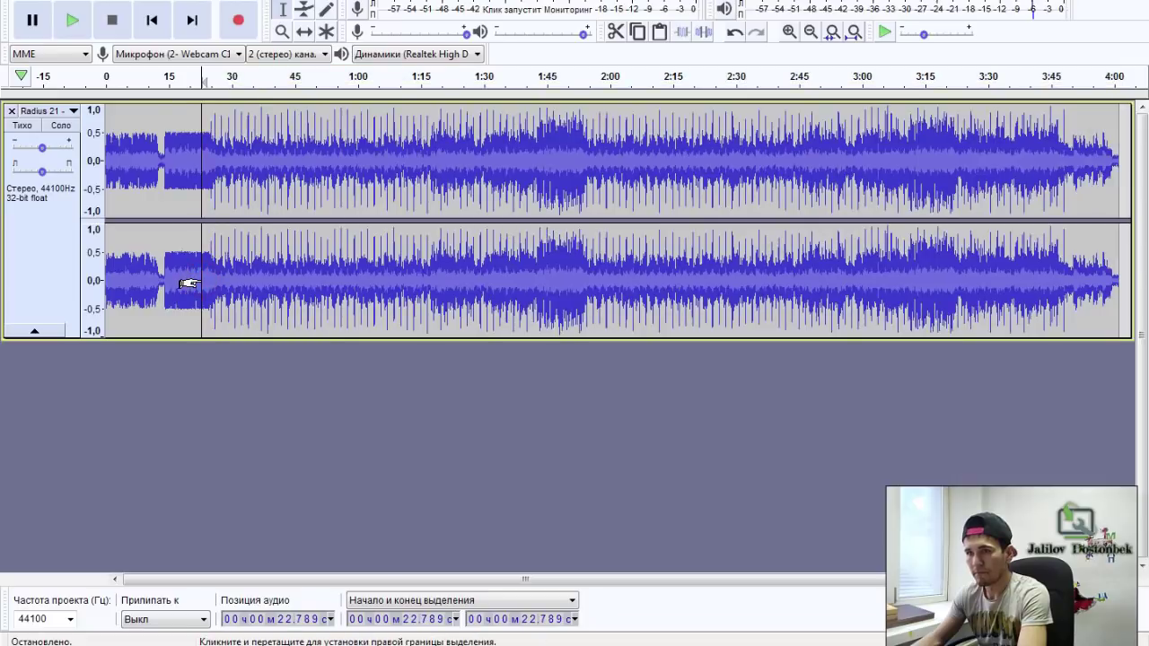
key(space)
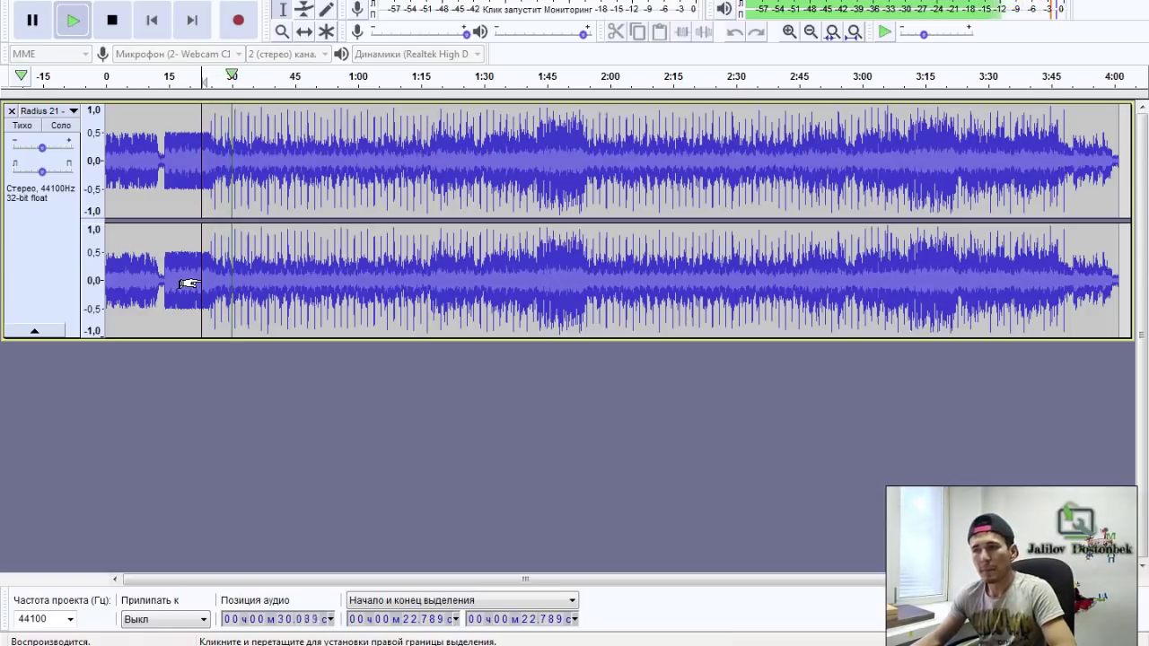
click(32, 32)
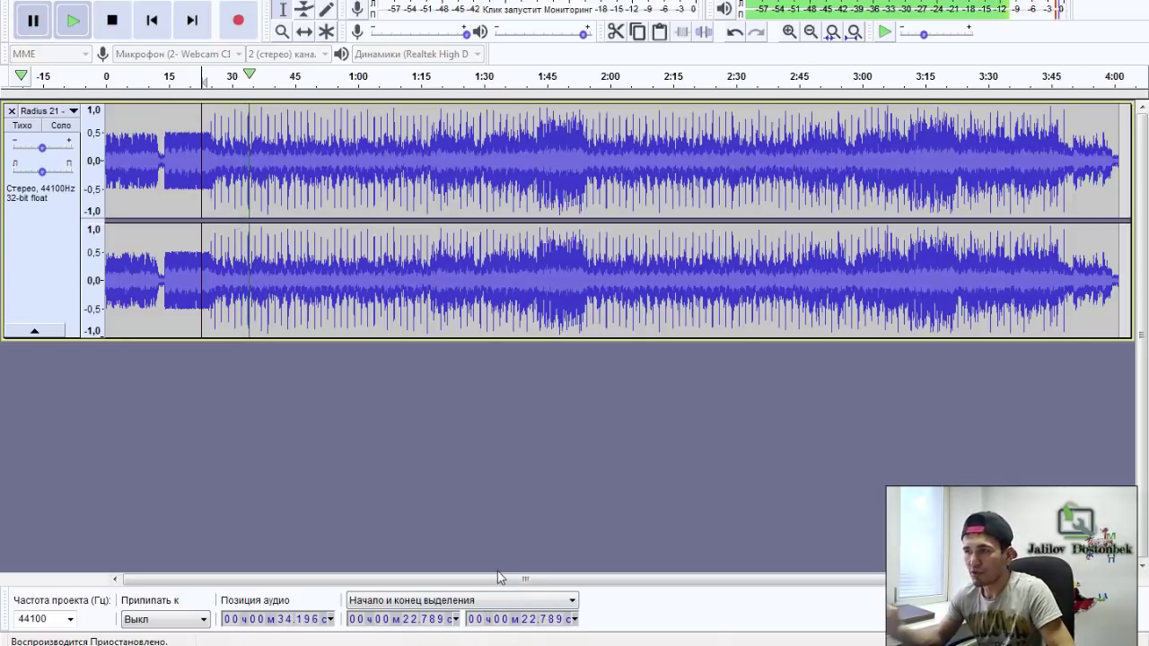